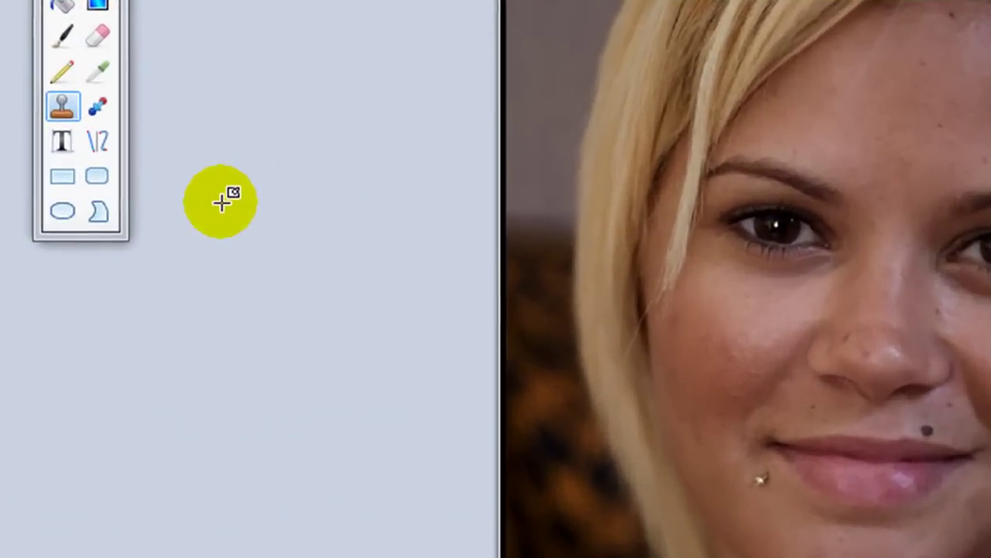
Set up the Clone Stamp tool with a brush width of 15 and make the woman-1 layer active
click(66, 110)
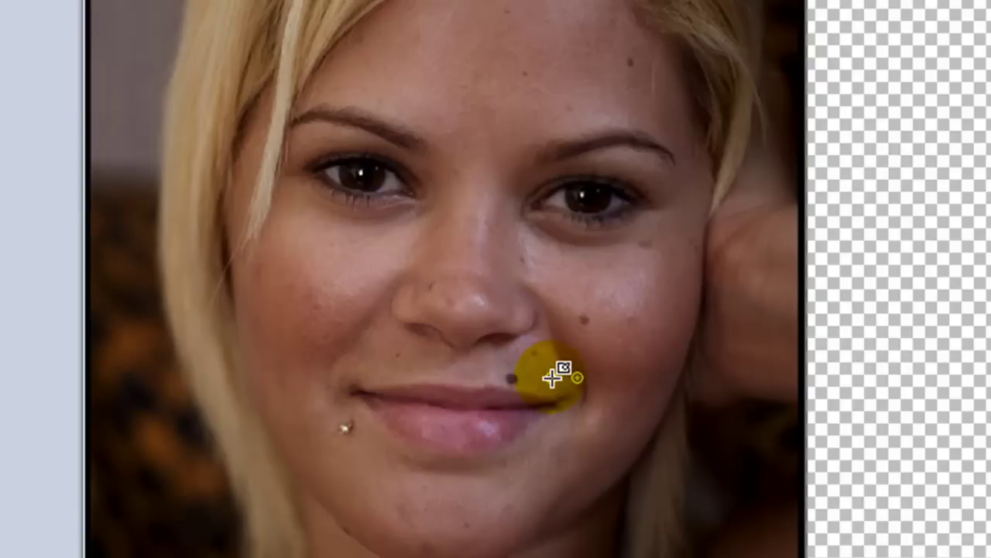
alt+click(533, 362)
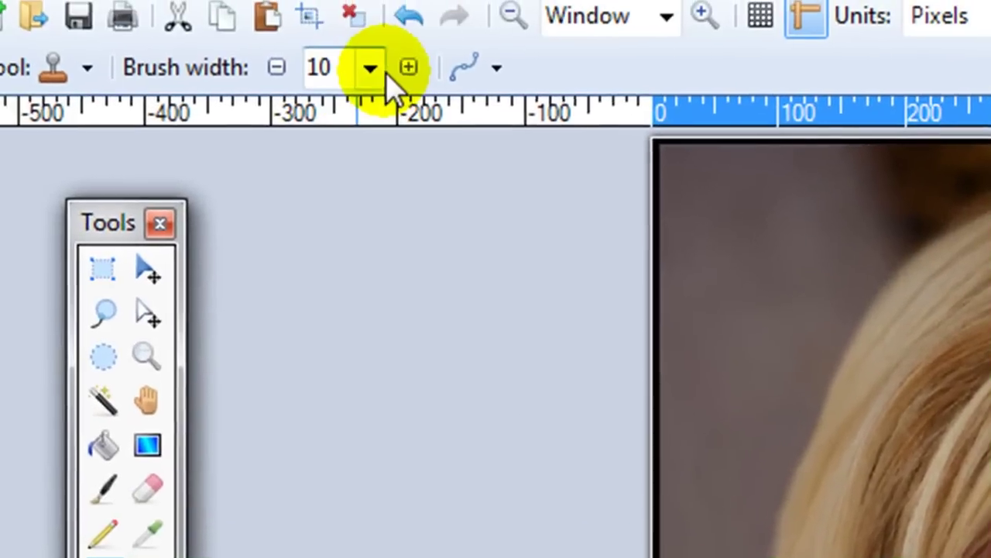
click(372, 69)
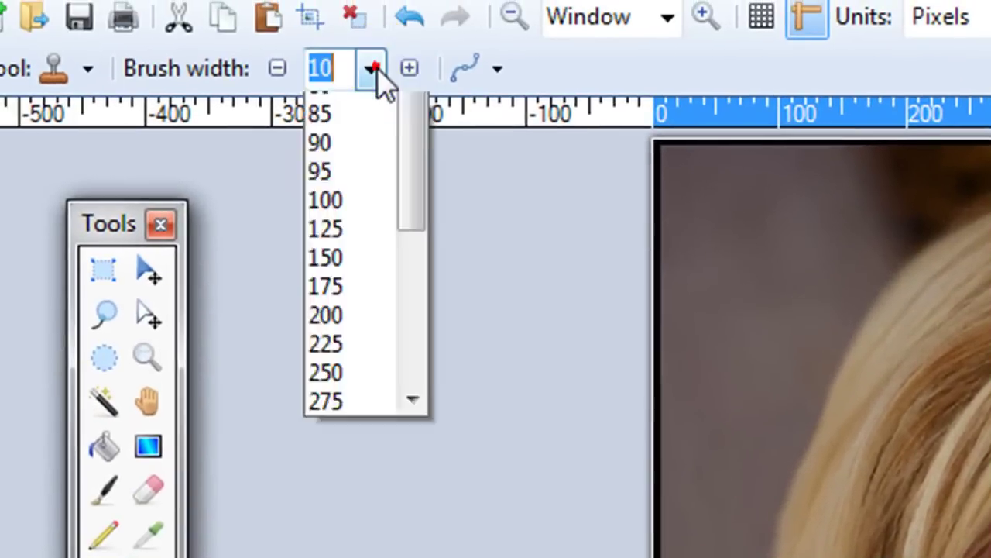
click(345, 253)
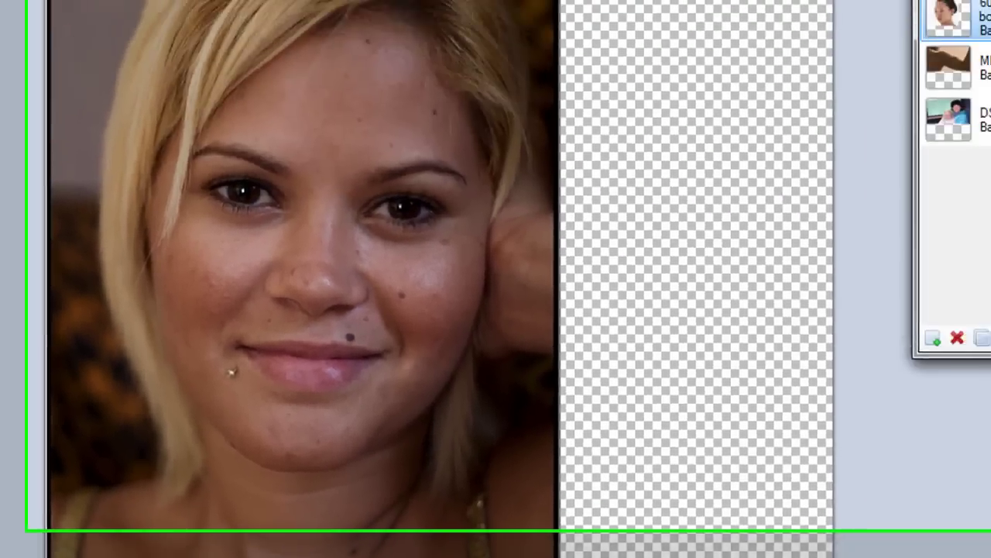
click(850, 62)
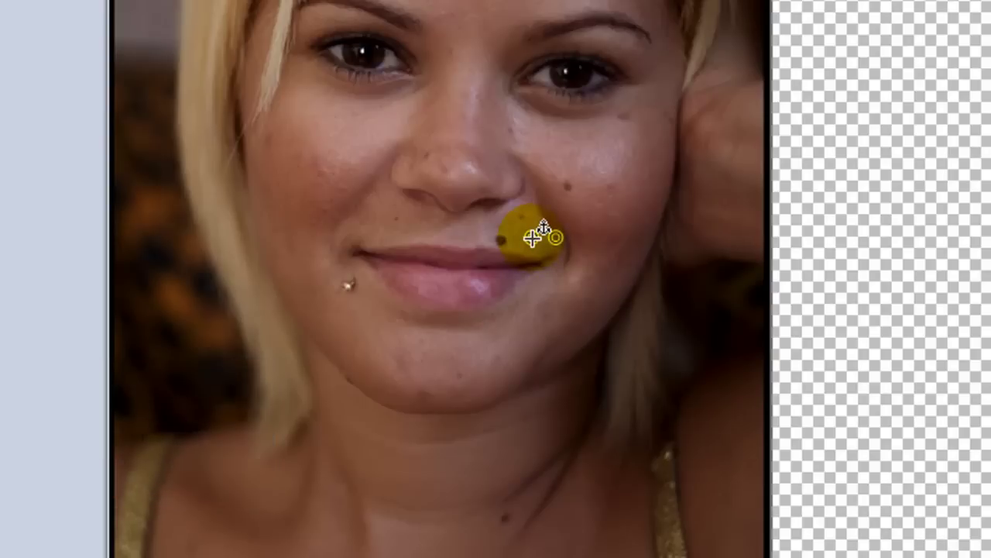
Clone nearby clean skin over the dark mole above the upper lip and the mole on the cheek
click(532, 238)
drag(513, 241, 511, 239)
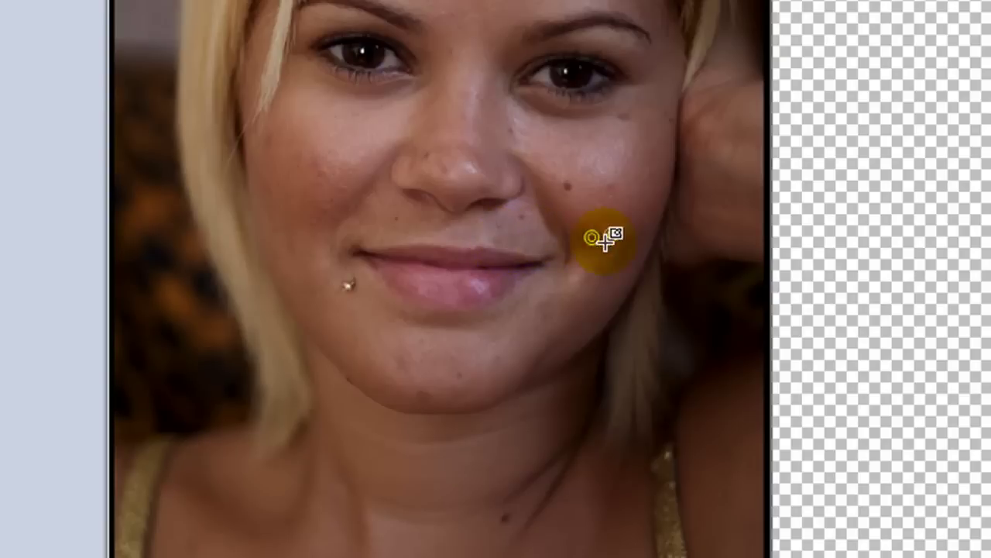
drag(582, 186, 589, 188)
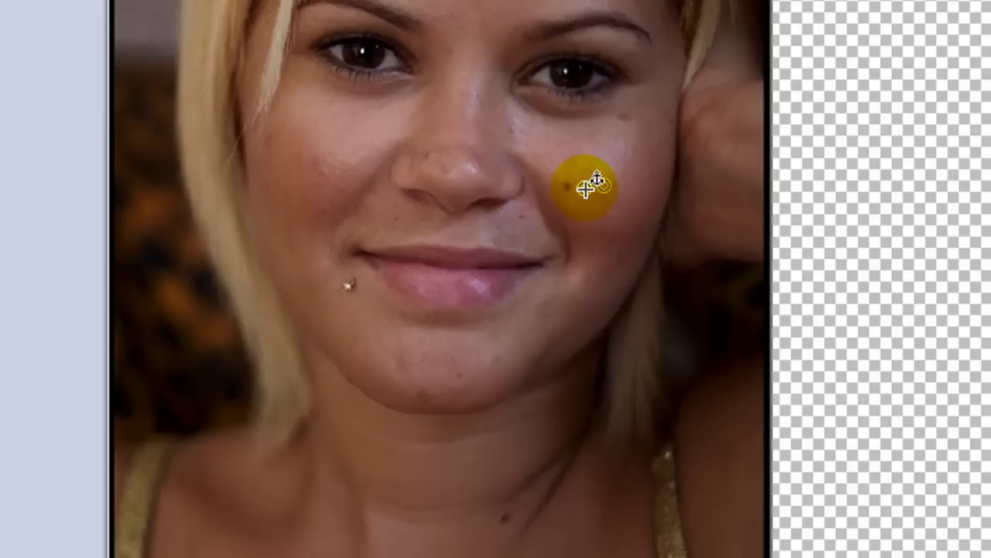
drag(586, 188, 586, 184)
click(581, 183)
click(575, 187)
Sample clean skin at the base of the neck and clone it over the mole there
click(470, 531)
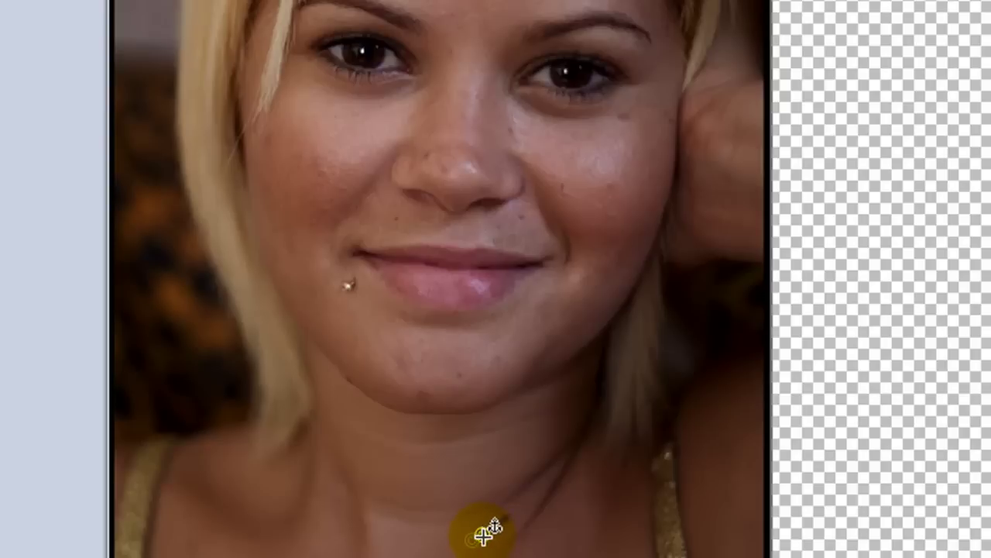
click(480, 535)
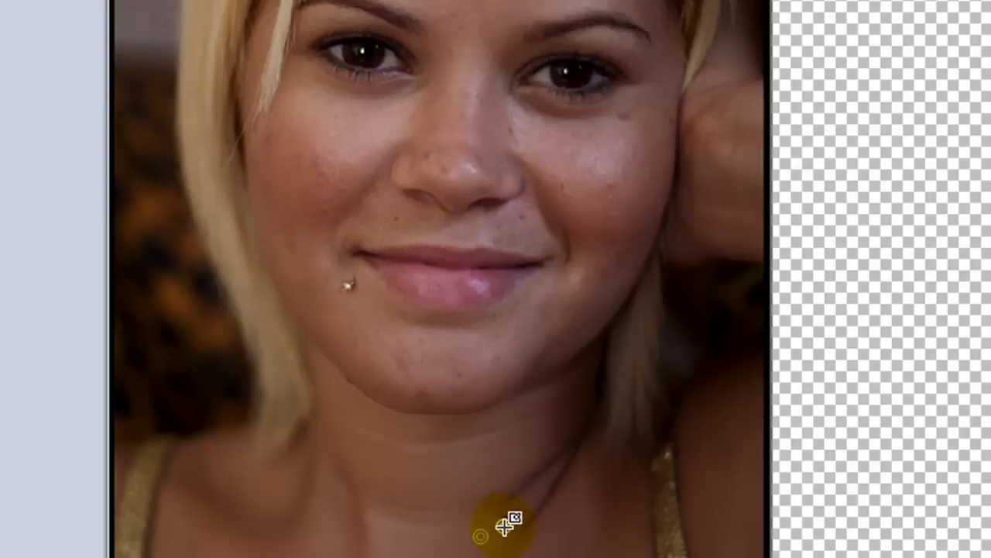
drag(504, 529, 510, 519)
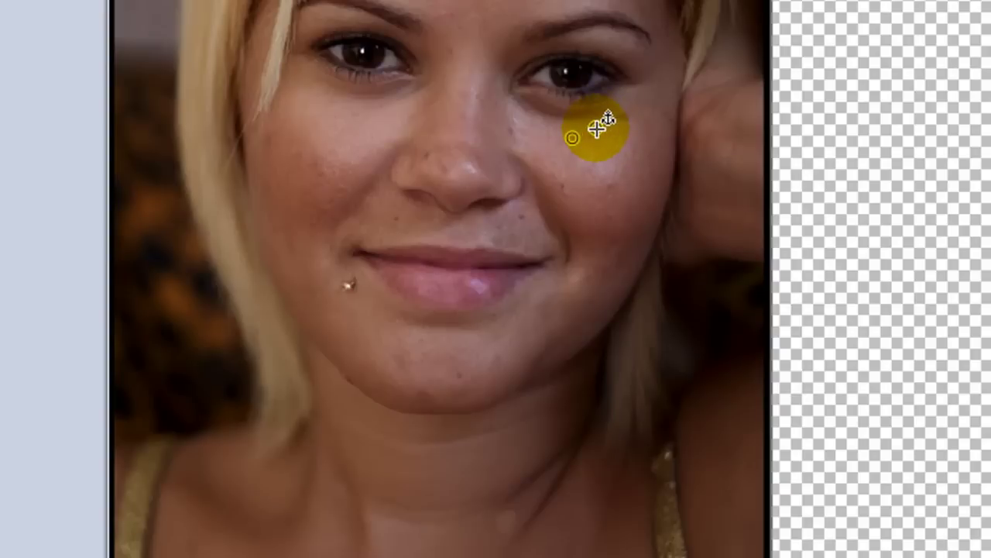
Clone skin over the small spot below the eye, undoing the first stroke and repeating it with a closer skin tone
mouse_move(597, 129)
mouse_down()
mouse_move(624, 126)
mouse_move(628, 111)
mouse_move(615, 121)
mouse_move(626, 115)
mouse_up()
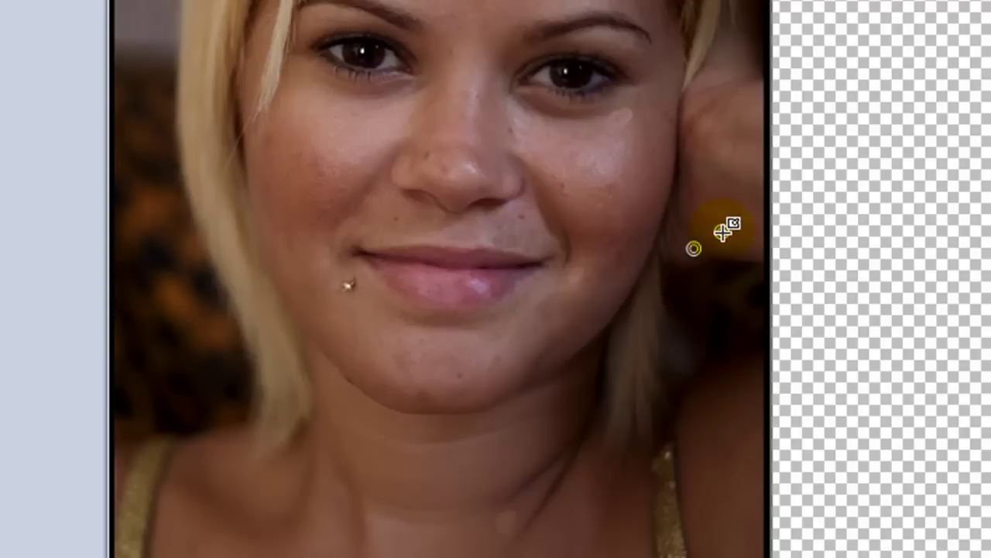
key(ctrl+z)
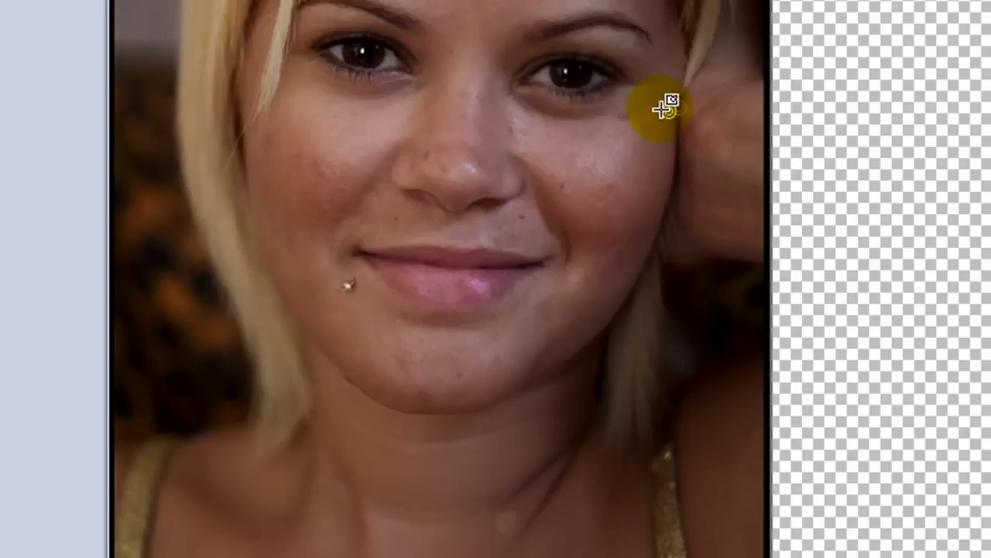
mouse_move(641, 107)
mouse_down()
mouse_move(640, 128)
mouse_move(625, 126)
mouse_move(703, 127)
mouse_move(659, 137)
mouse_move(646, 129)
mouse_up()
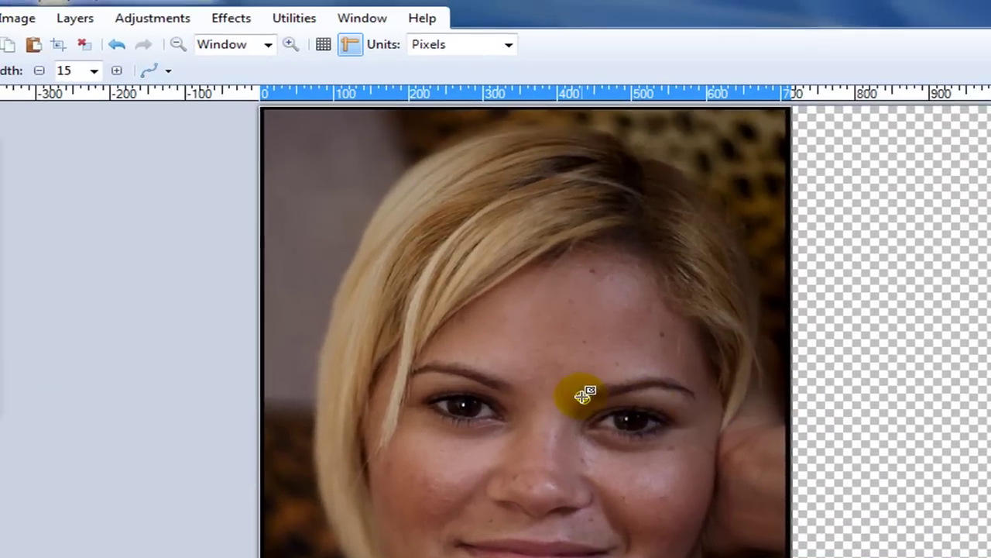
Preview a Surface Blur with radius 8 and threshold 10 on the blonde woman's portrait and cancel it
click(232, 19)
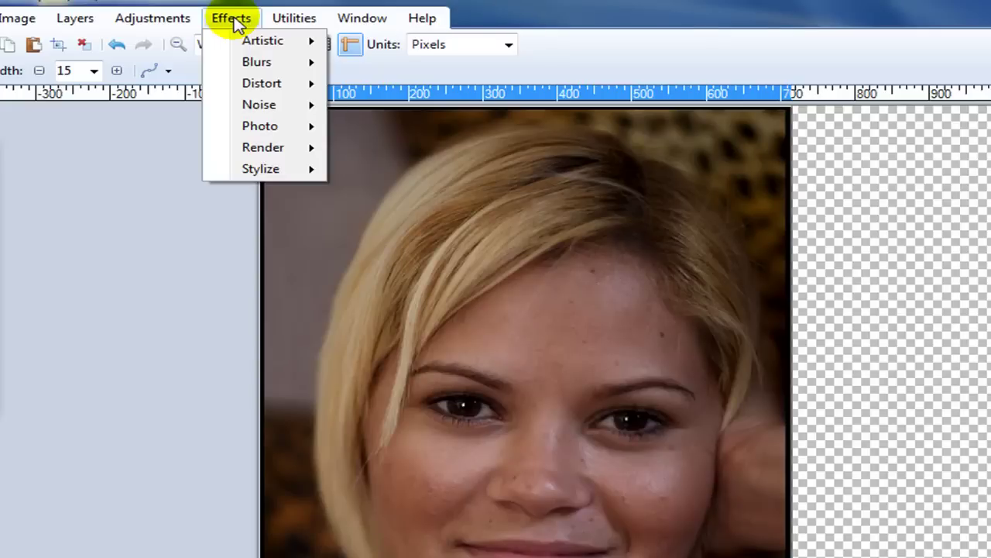
mouse_move(267, 68)
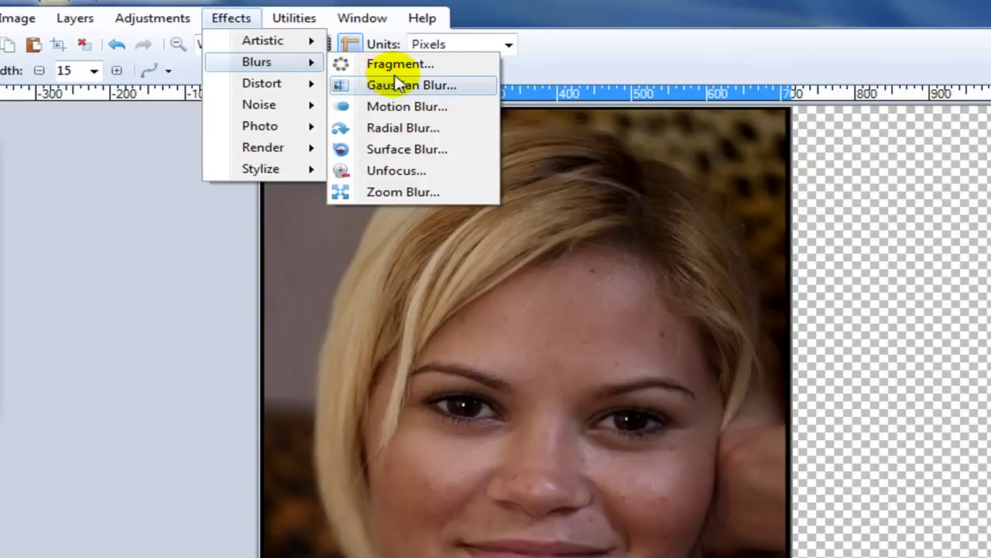
click(423, 155)
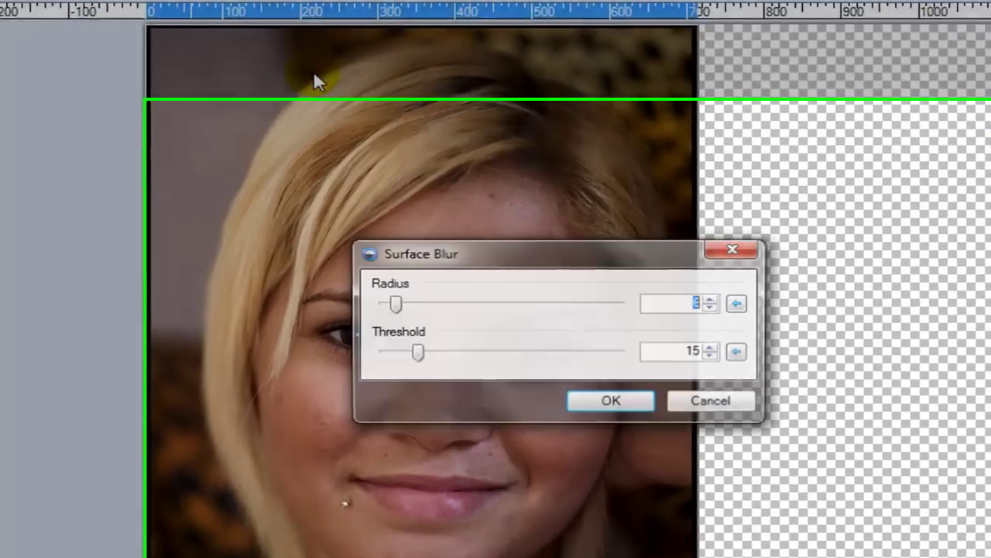
drag(345, 171, 701, 2)
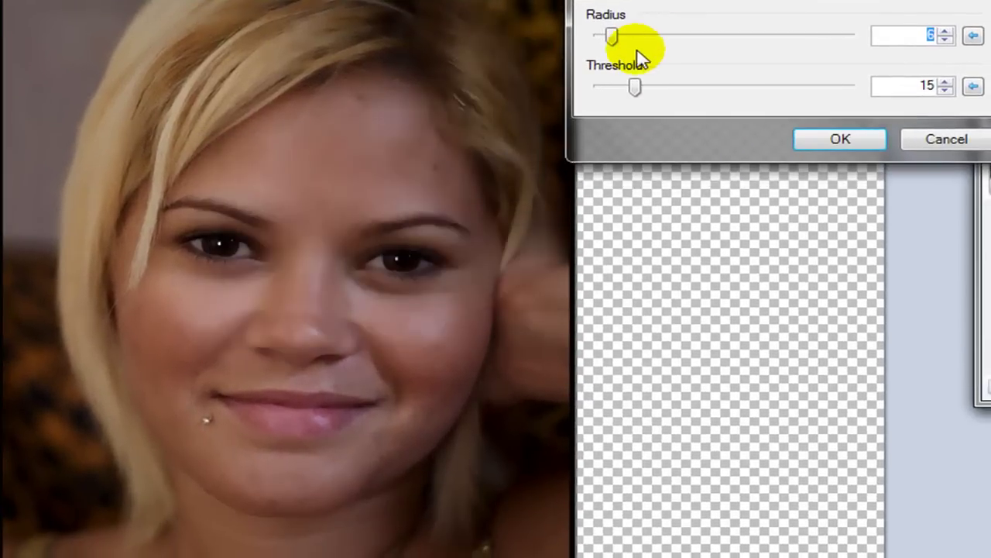
drag(609, 35, 649, 38)
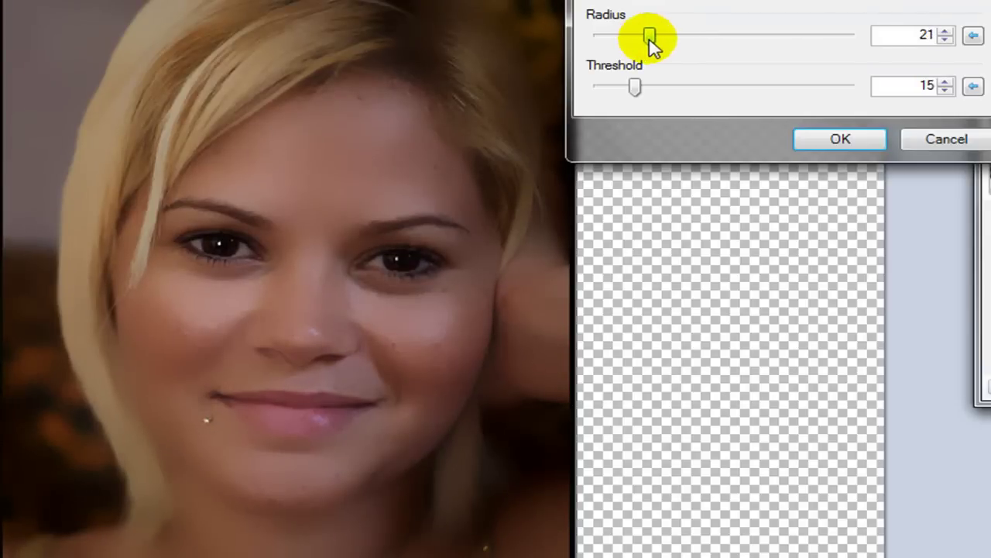
drag(652, 36, 617, 36)
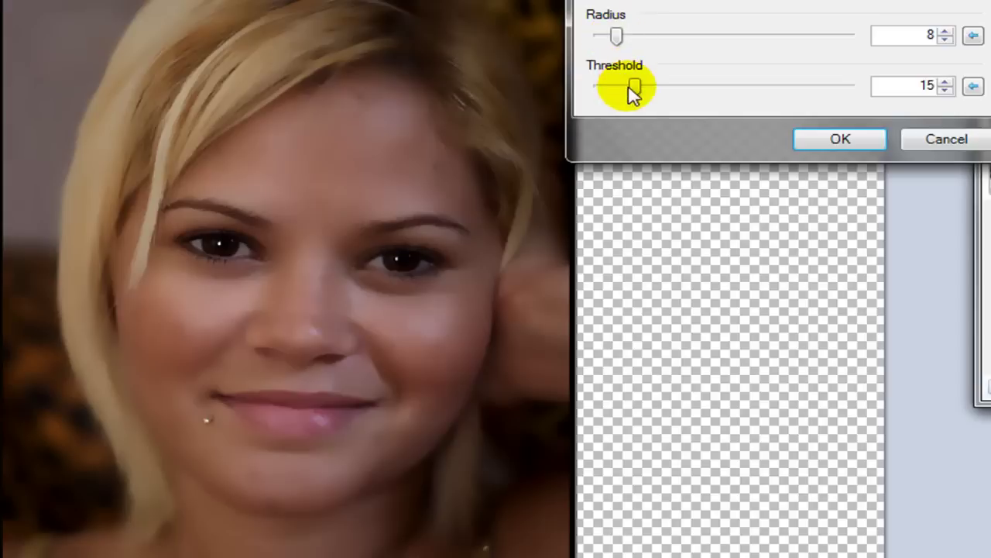
drag(634, 87, 622, 89)
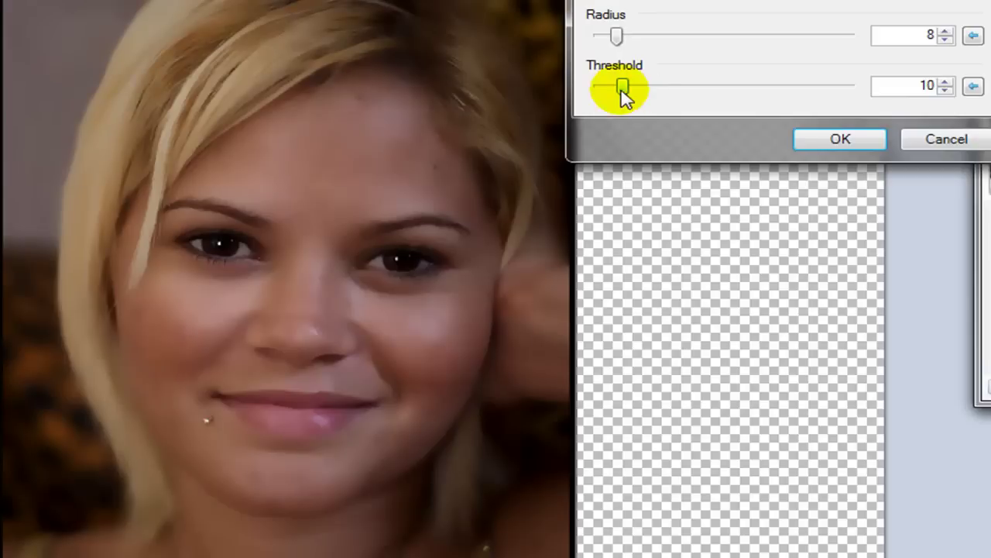
click(617, 35)
mouse_move(617, 34)
mouse_down()
mouse_move(627, 35)
mouse_move(617, 36)
mouse_up()
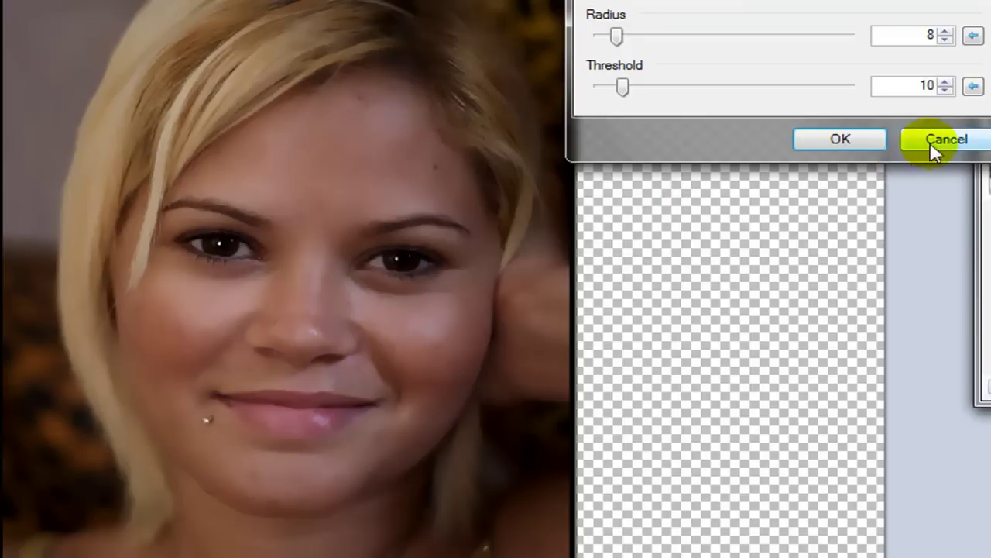
click(953, 140)
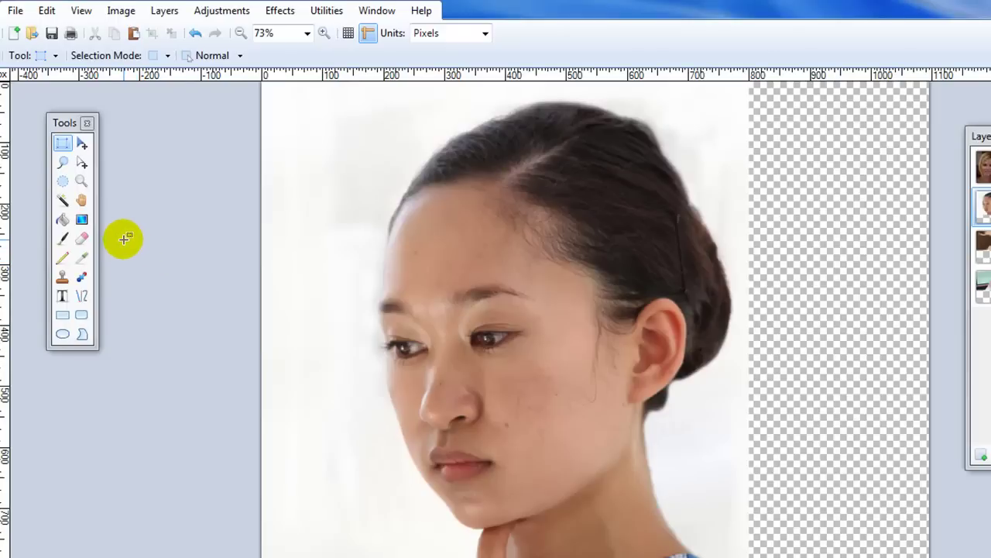
Remove the mole on the dark-haired woman's cheek by cloning adjacent clean skin over it
click(62, 279)
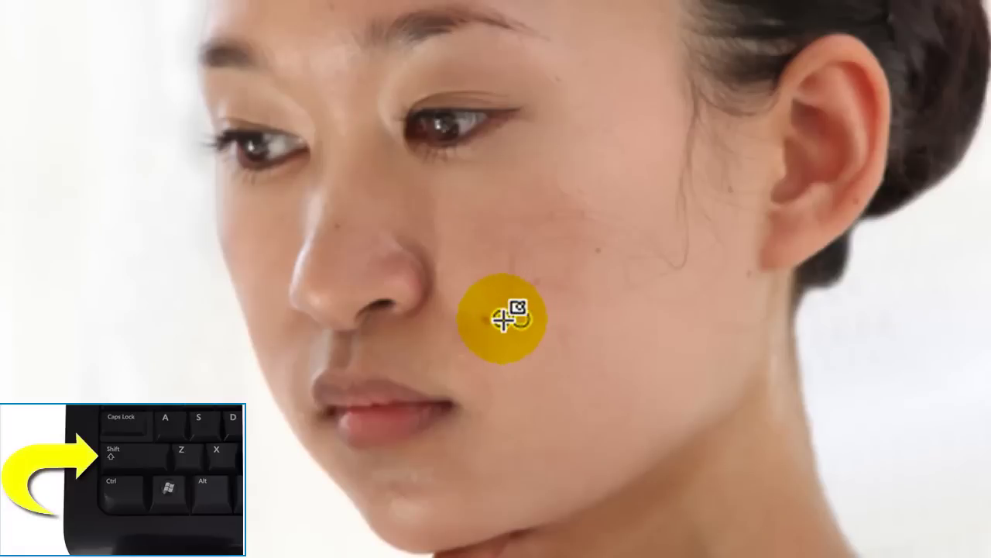
click(502, 319)
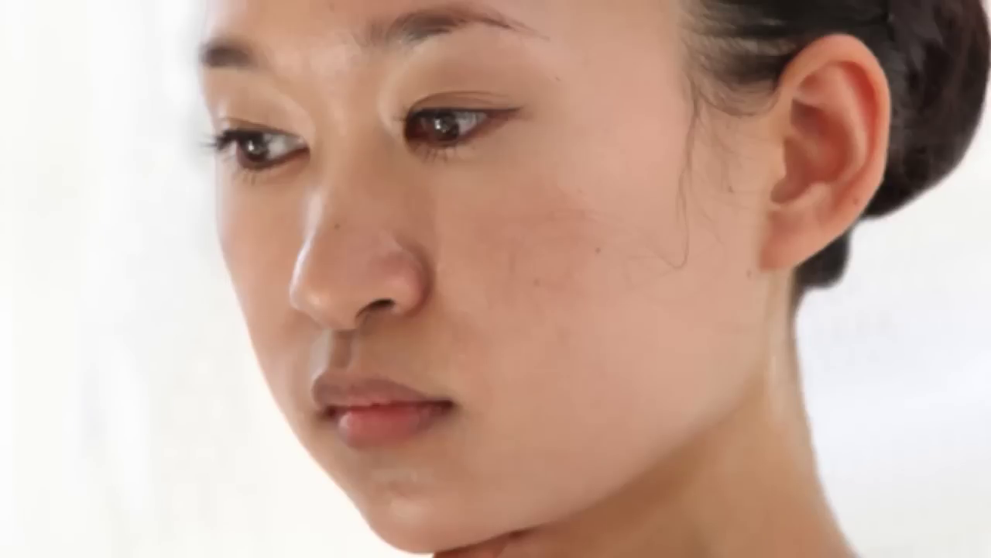
Apply a Surface Blur with radius 9 and threshold 6 to the dark-haired woman's portrait
click(285, 8)
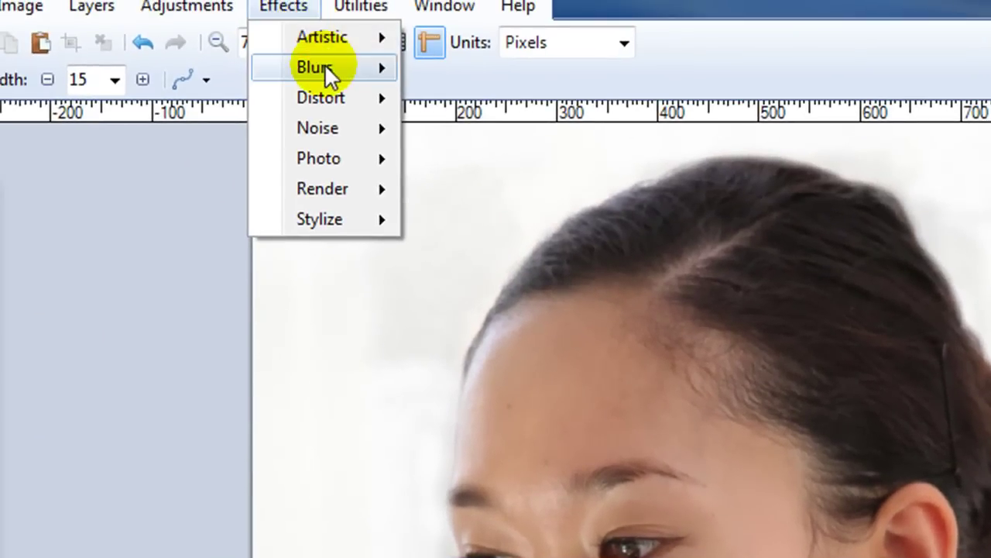
mouse_move(325, 68)
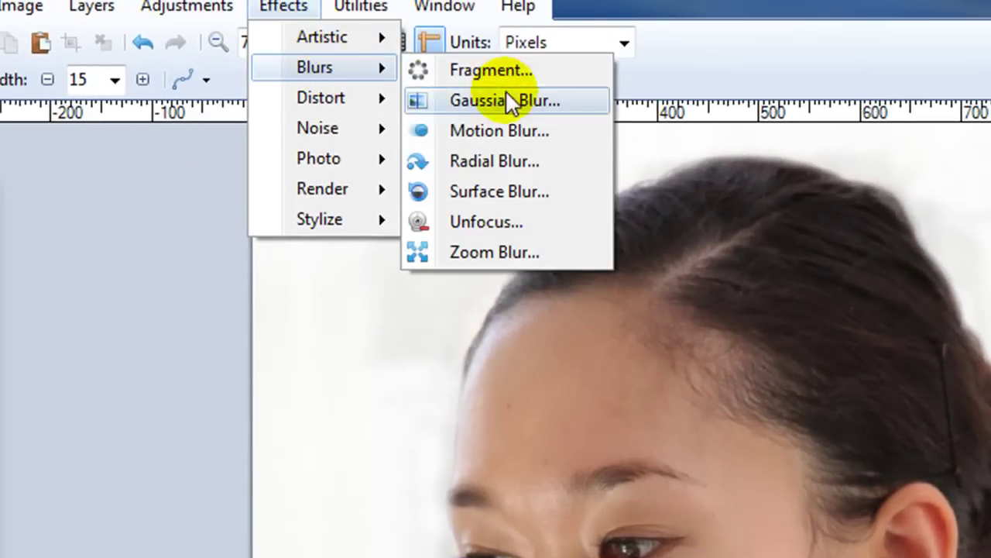
click(511, 193)
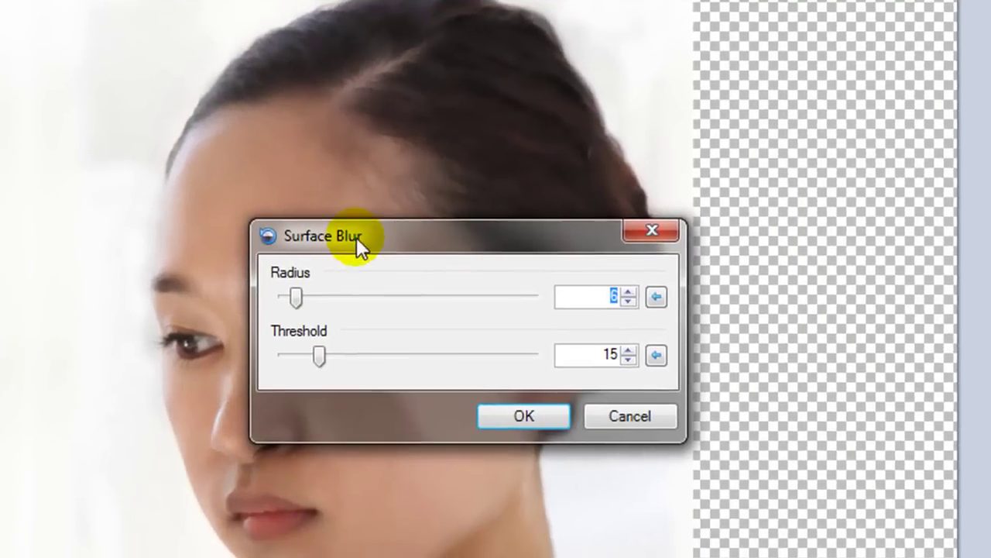
drag(387, 261, 642, 17)
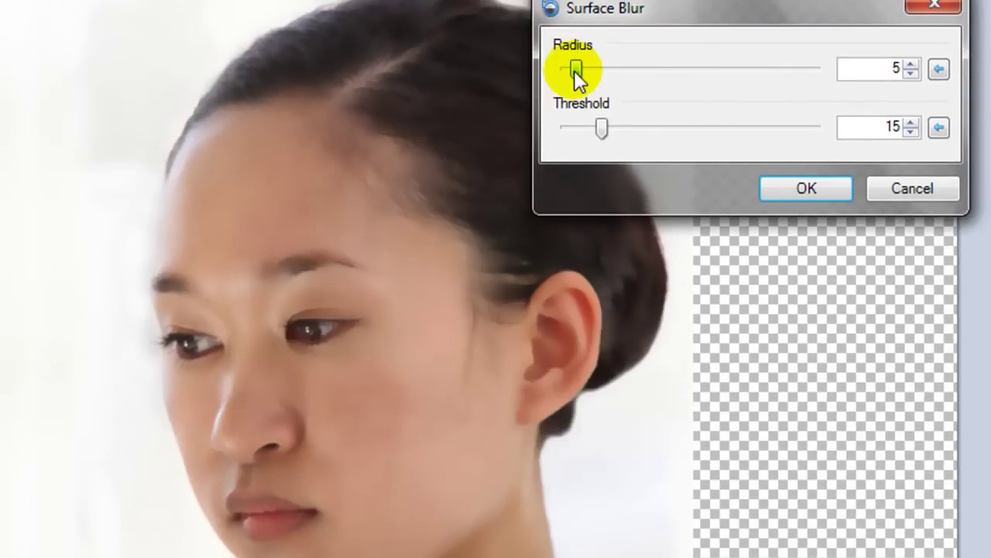
mouse_move(574, 69)
mouse_down()
mouse_move(560, 72)
mouse_move(584, 70)
mouse_up()
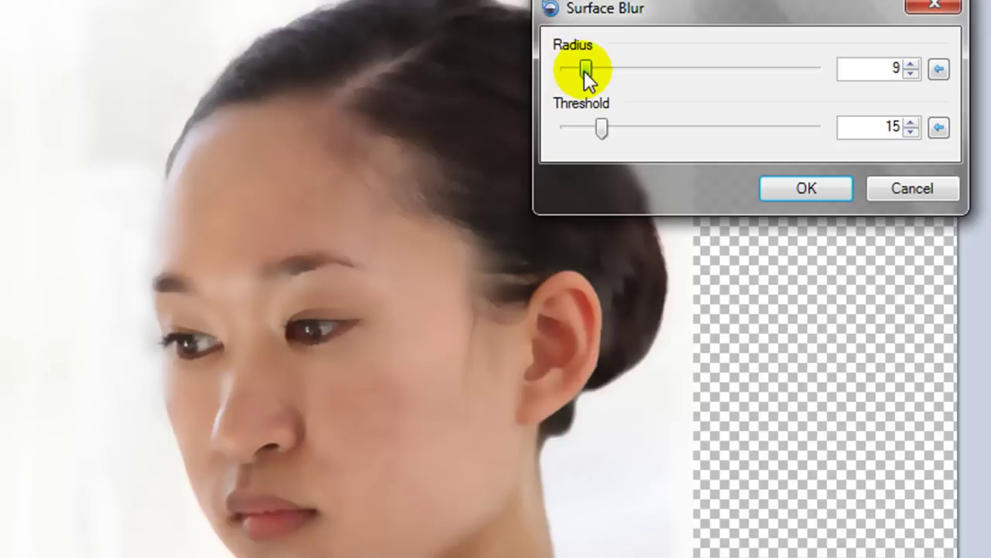
drag(601, 131, 576, 125)
click(577, 127)
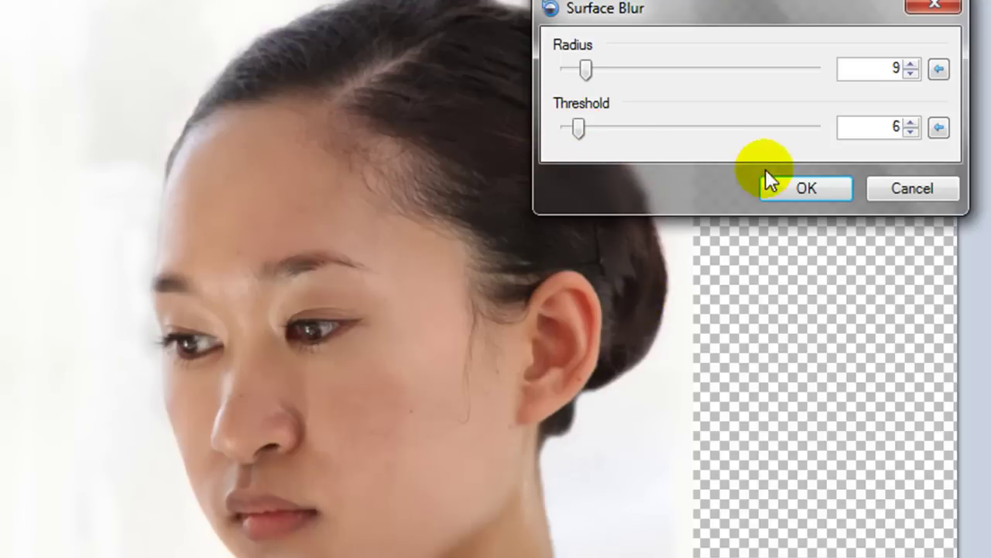
click(808, 194)
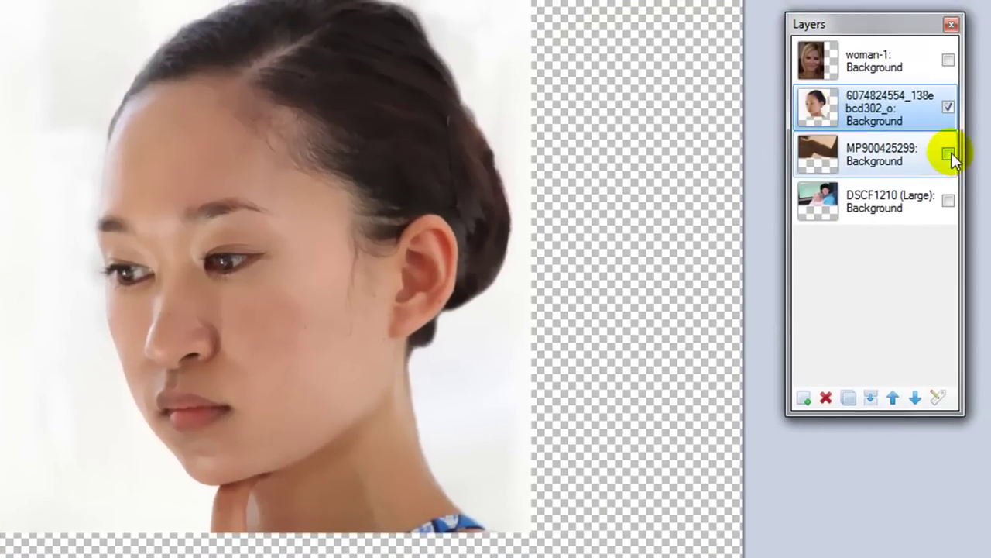
click(949, 154)
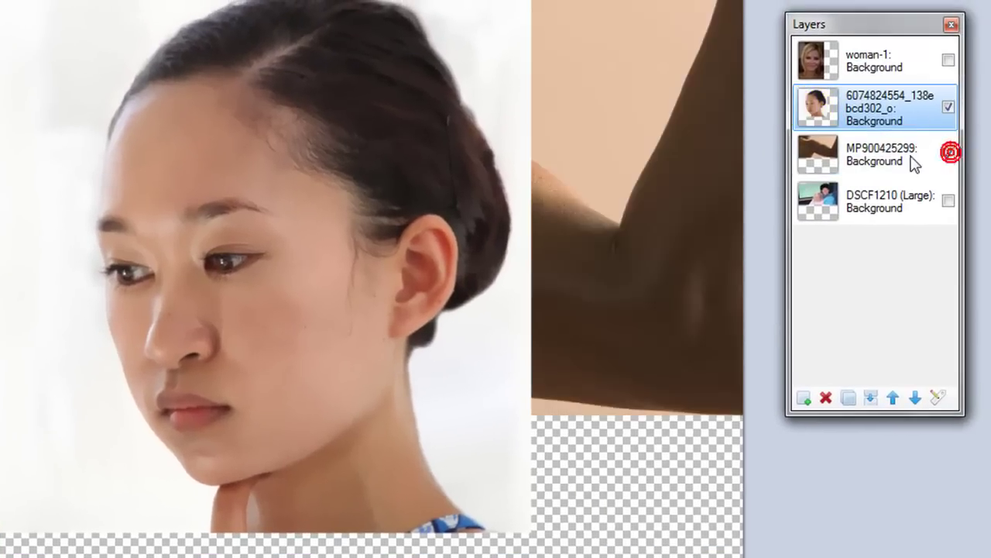
click(909, 161)
click(949, 107)
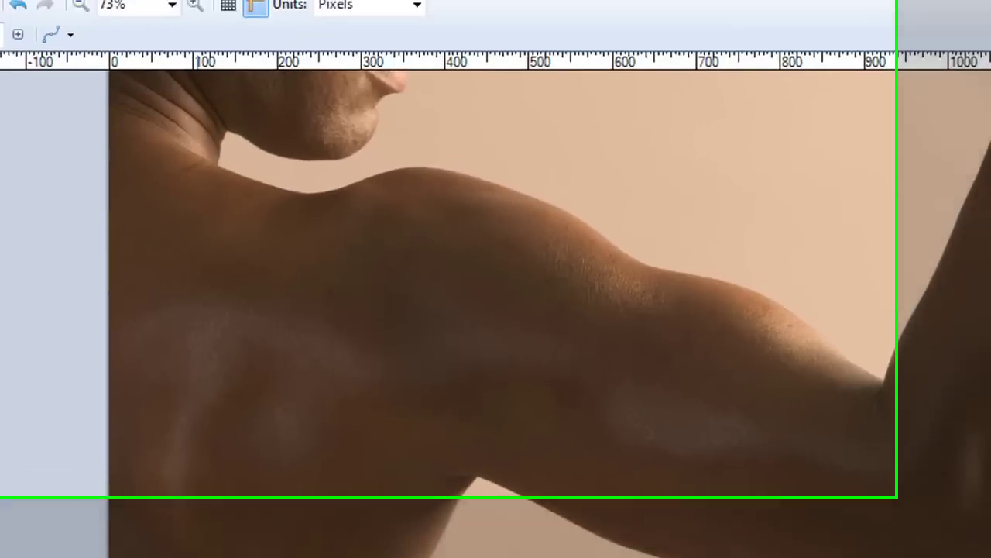
Apply a Surface Blur with radius 5 and threshold 10 to the photo of the shoulder and arm
click(193, 9)
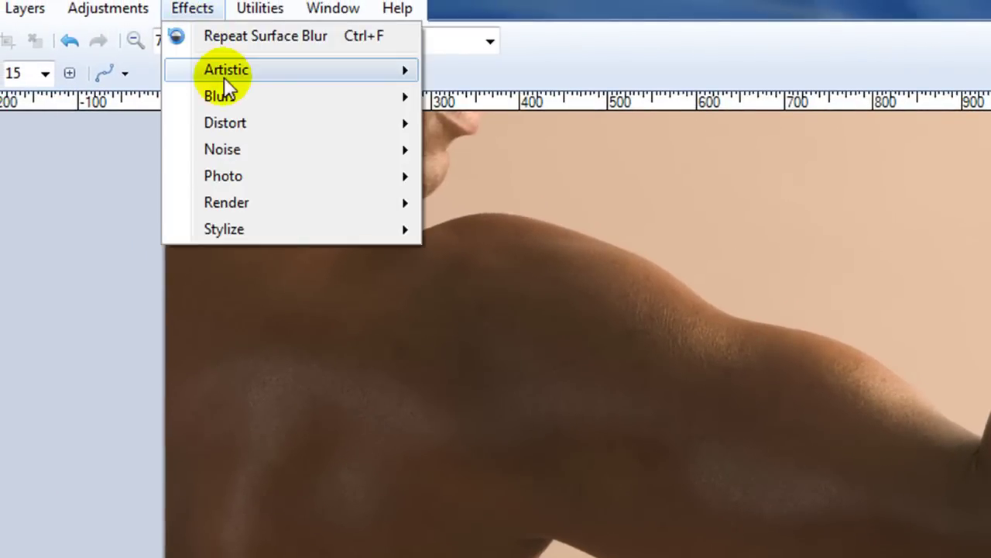
mouse_move(230, 98)
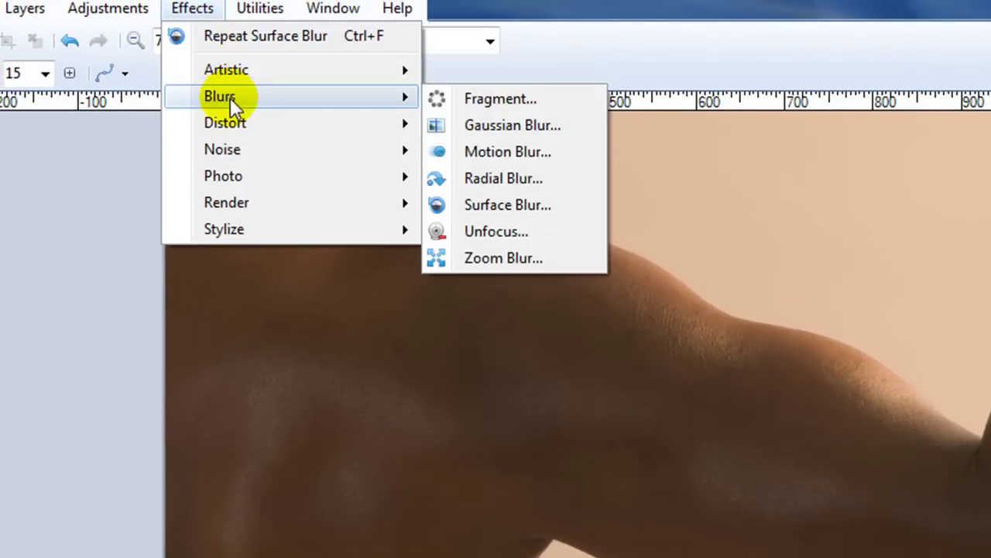
click(500, 208)
drag(568, 391, 589, 557)
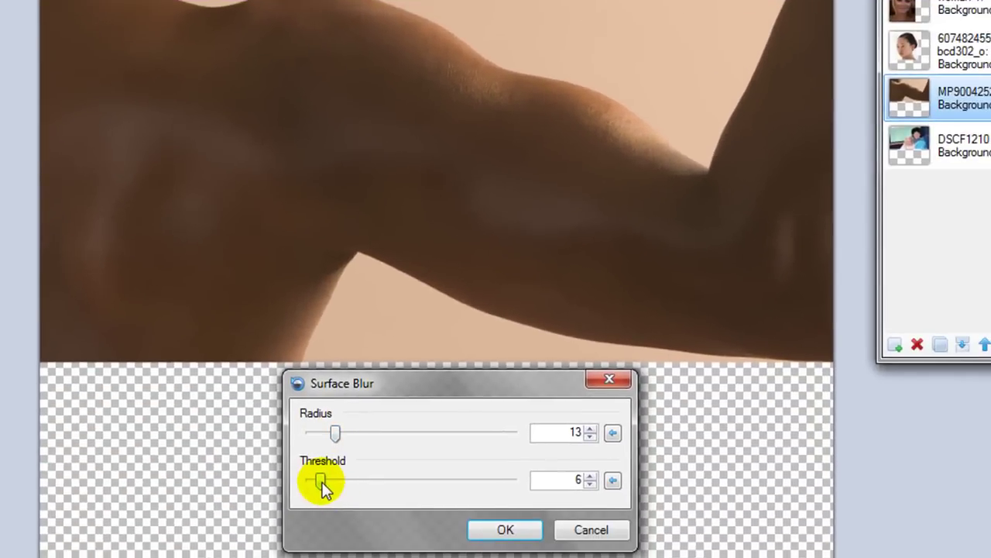
drag(320, 481, 353, 486)
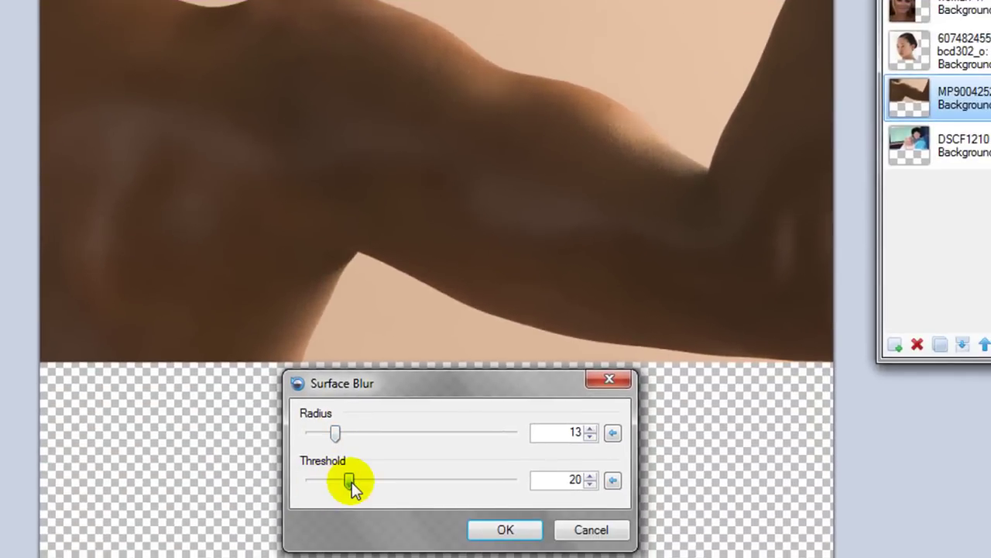
click(337, 434)
drag(337, 434, 318, 433)
click(351, 482)
mouse_move(353, 480)
mouse_down()
mouse_move(317, 483)
mouse_move(331, 482)
mouse_up()
click(325, 483)
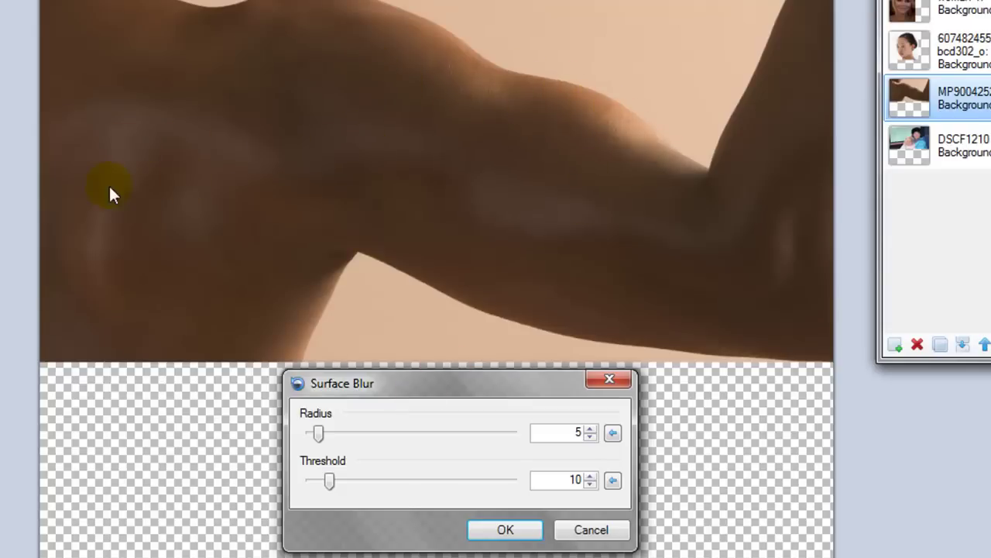
click(504, 529)
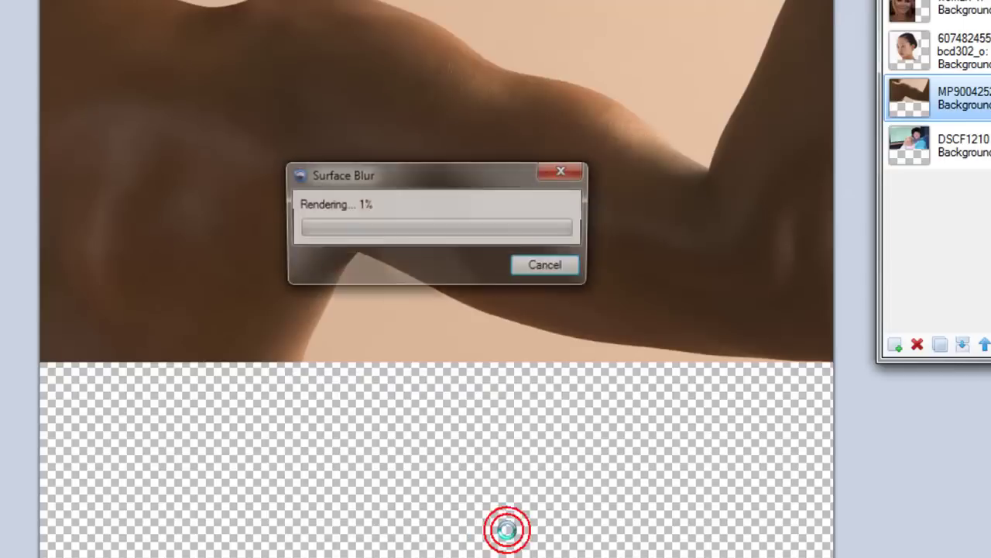